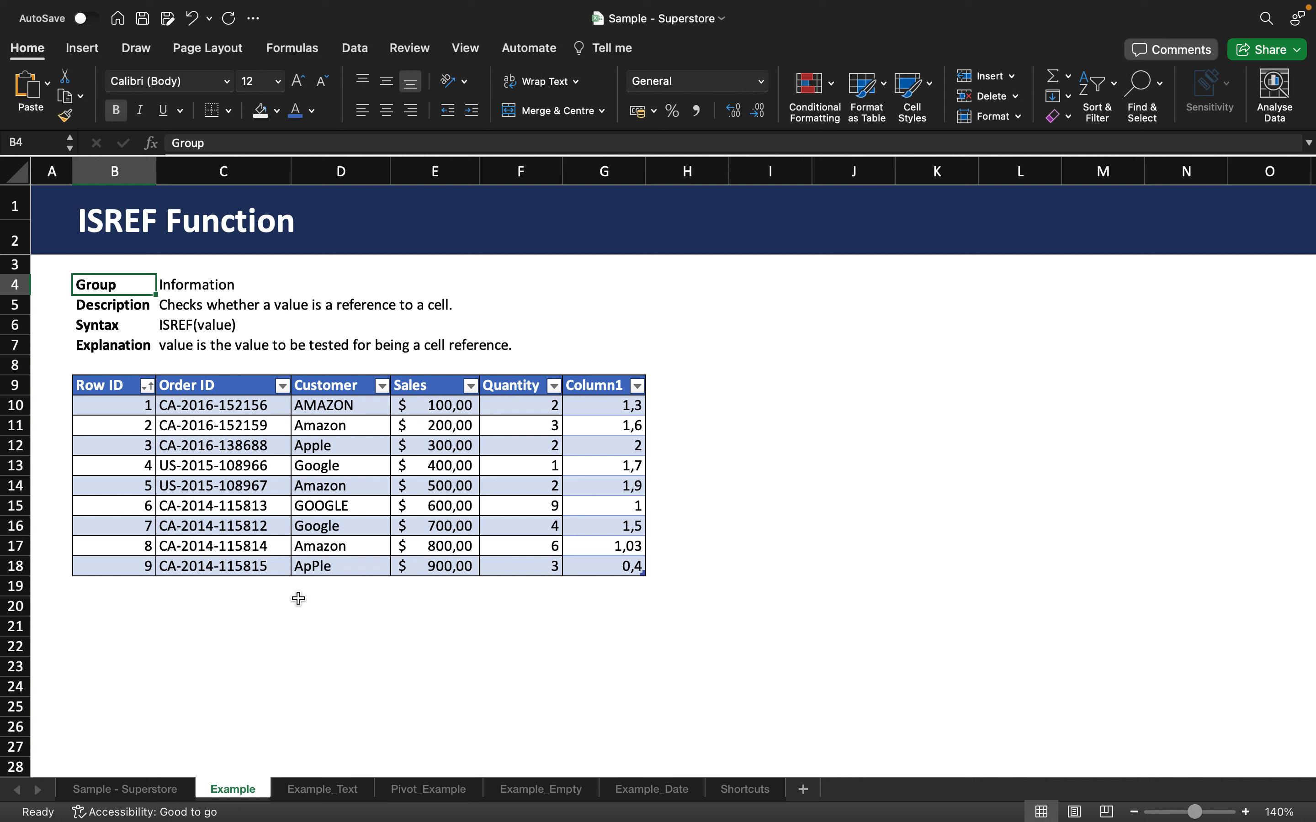
# Enter the formula =ISREF(D10) in cell C20 to test a direct reference to the first customer cell.
pyautogui.click(258, 602)
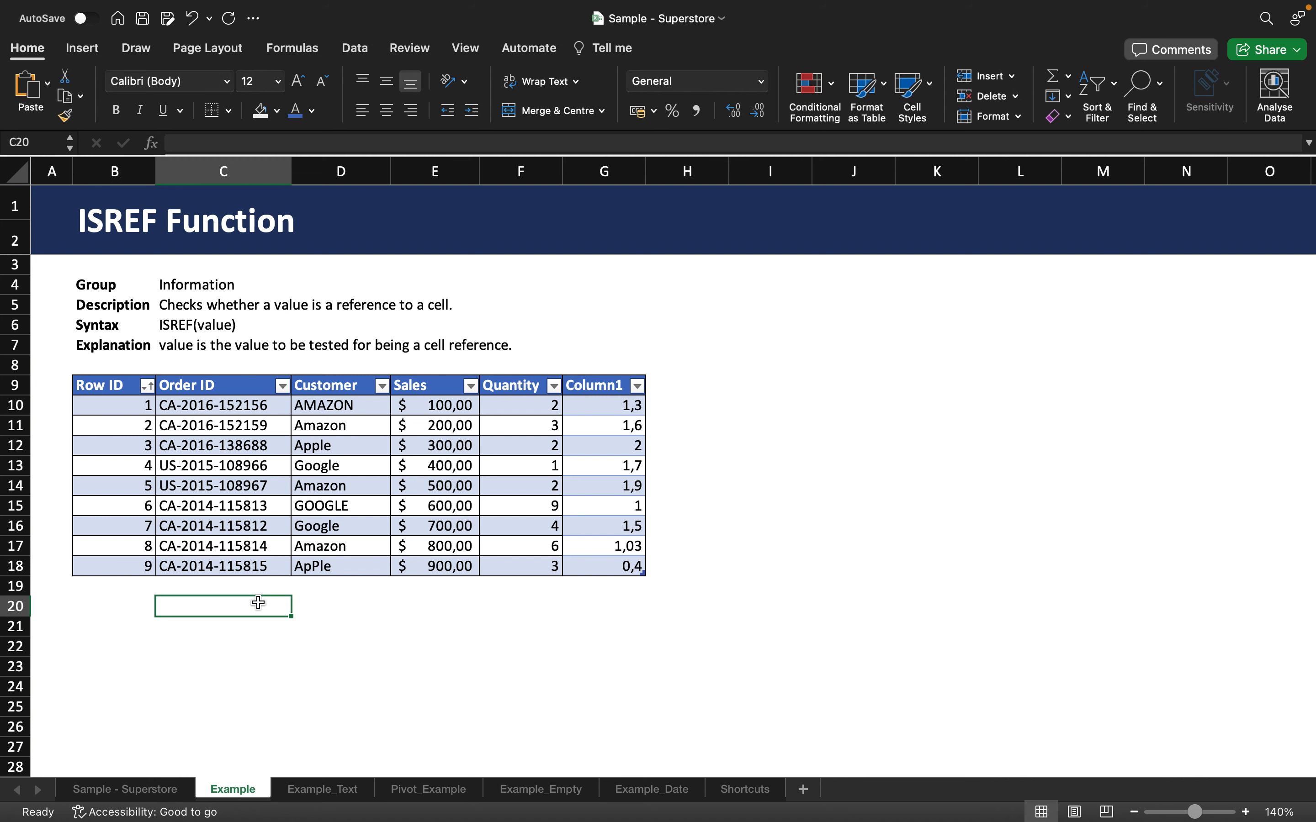
pyautogui.write('=ISREF')
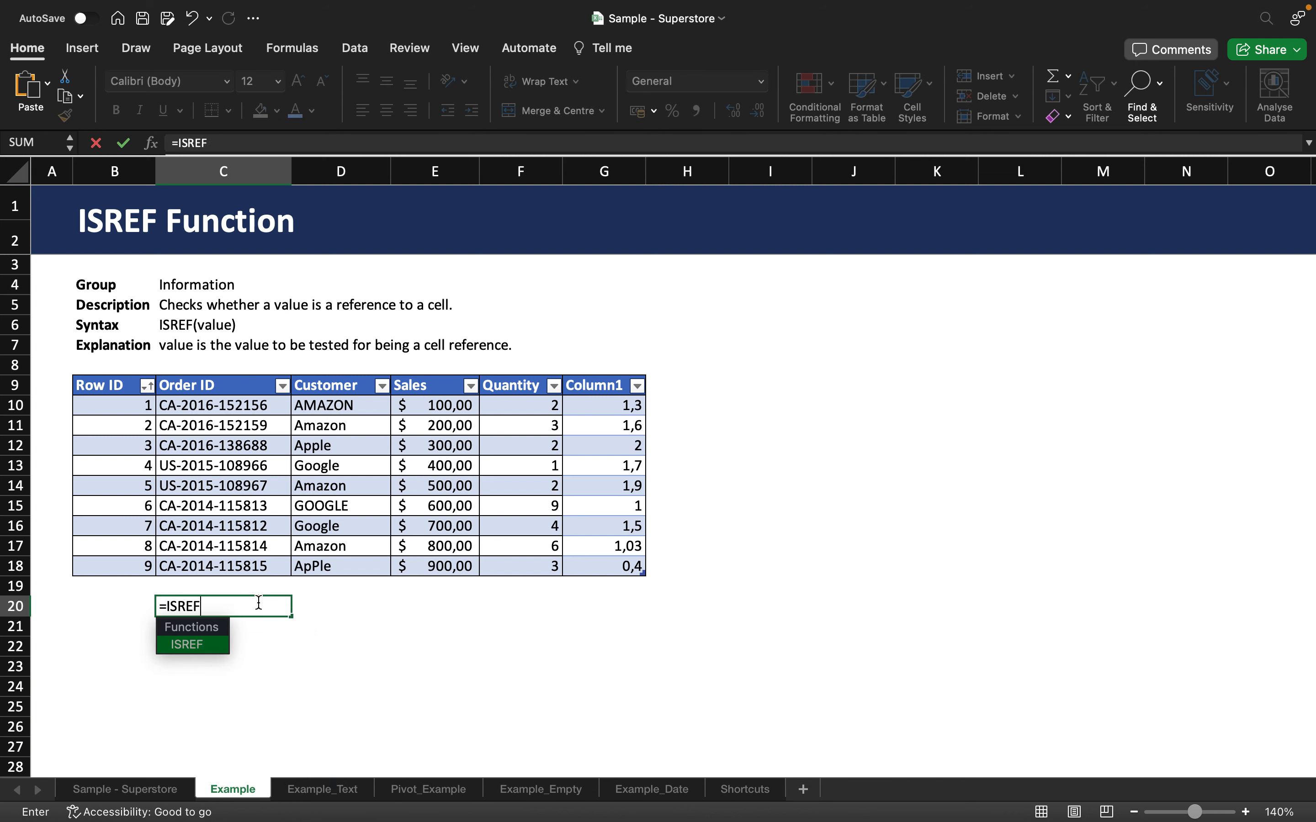
pyautogui.write('(')
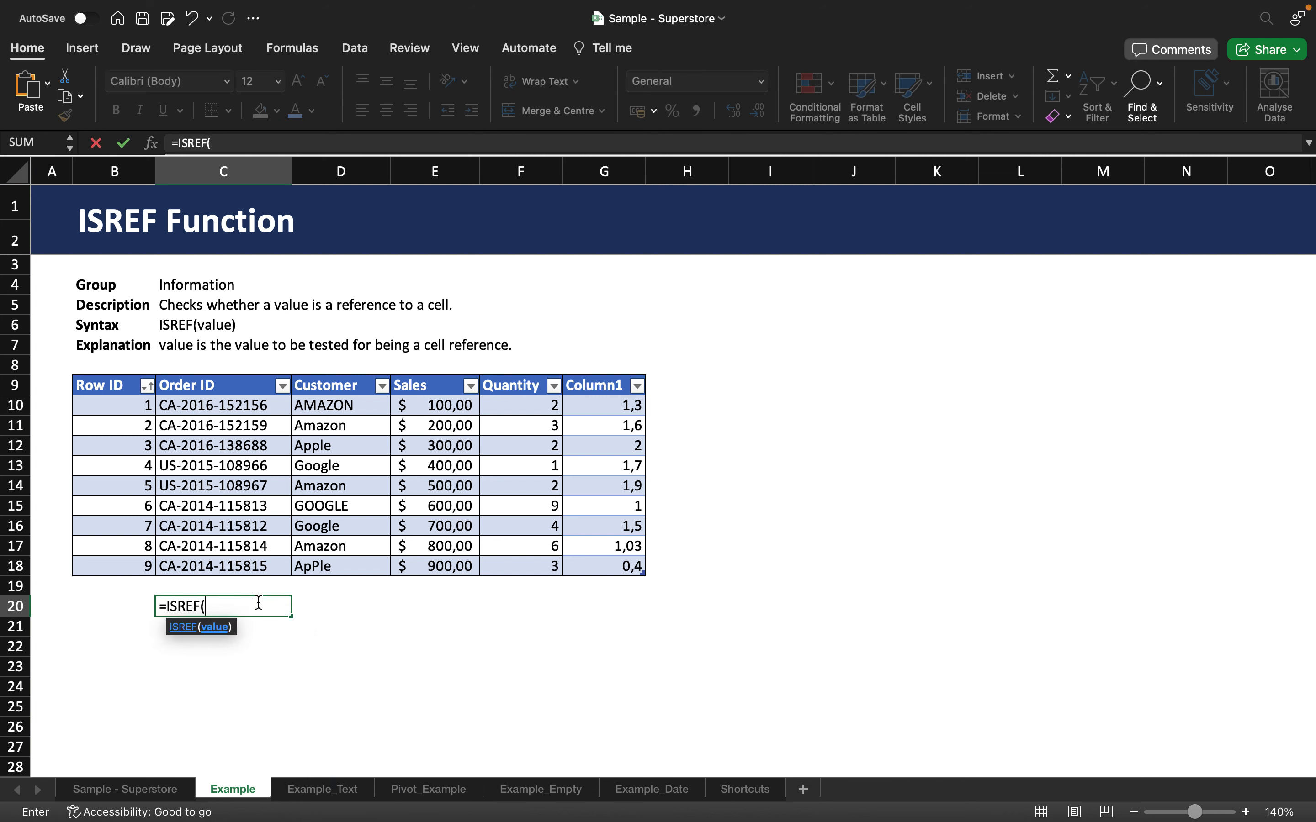
pyautogui.click(326, 409)
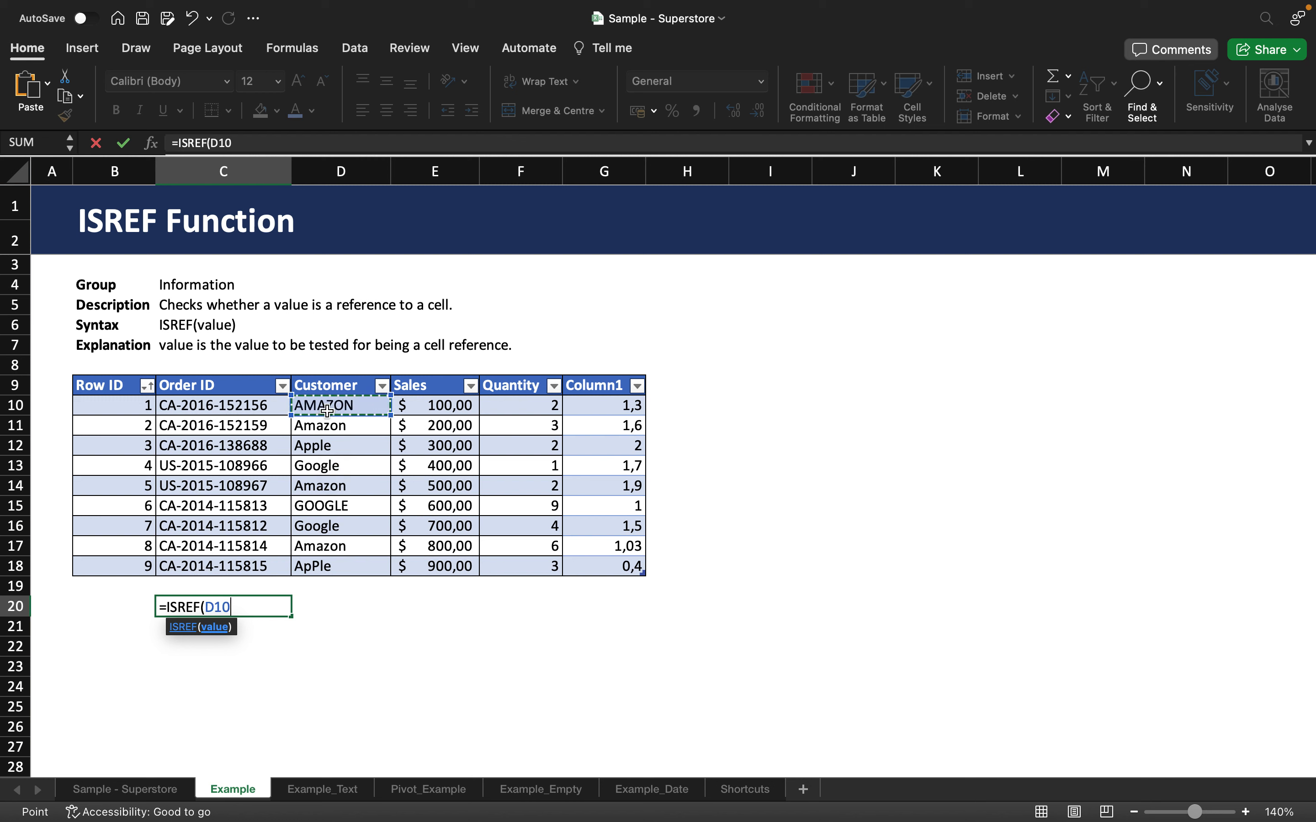
pyautogui.write(')')
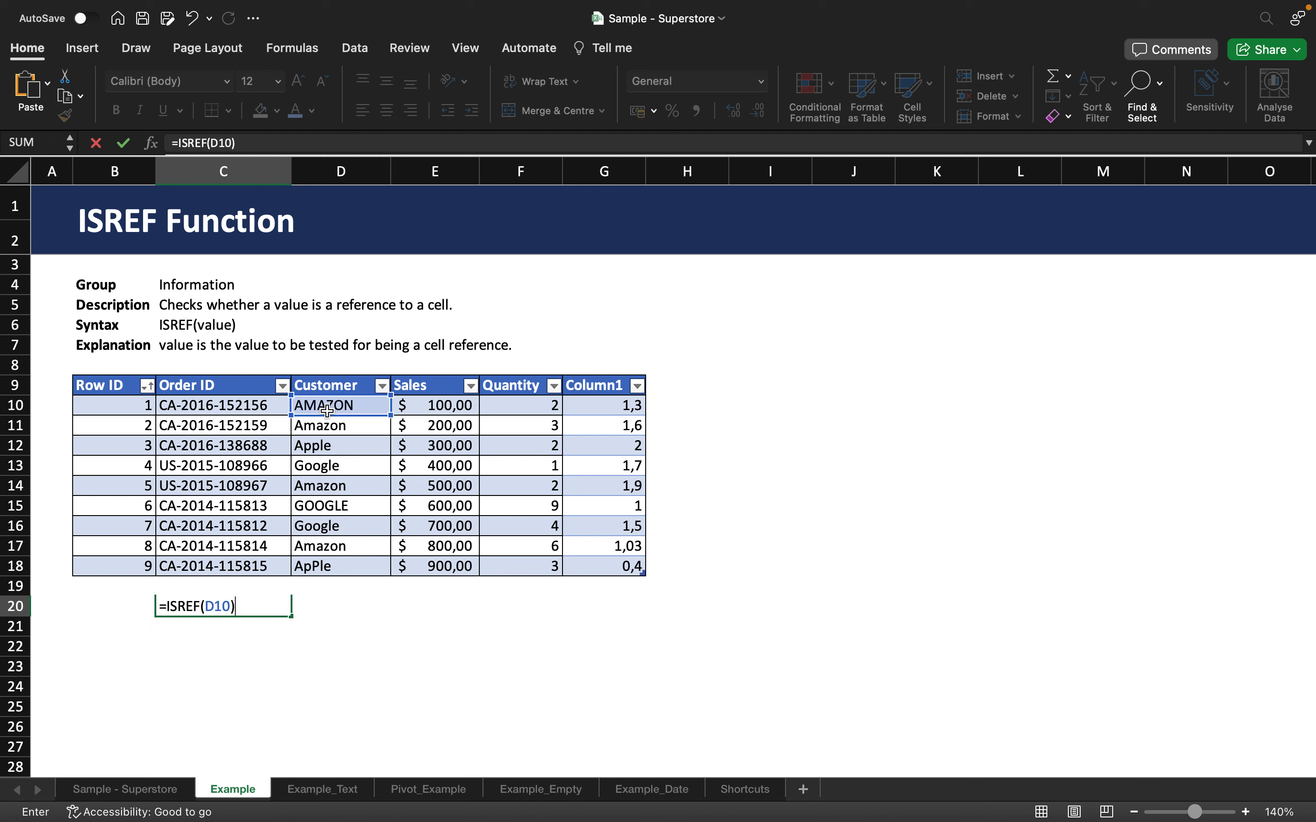
pyautogui.press('Return')
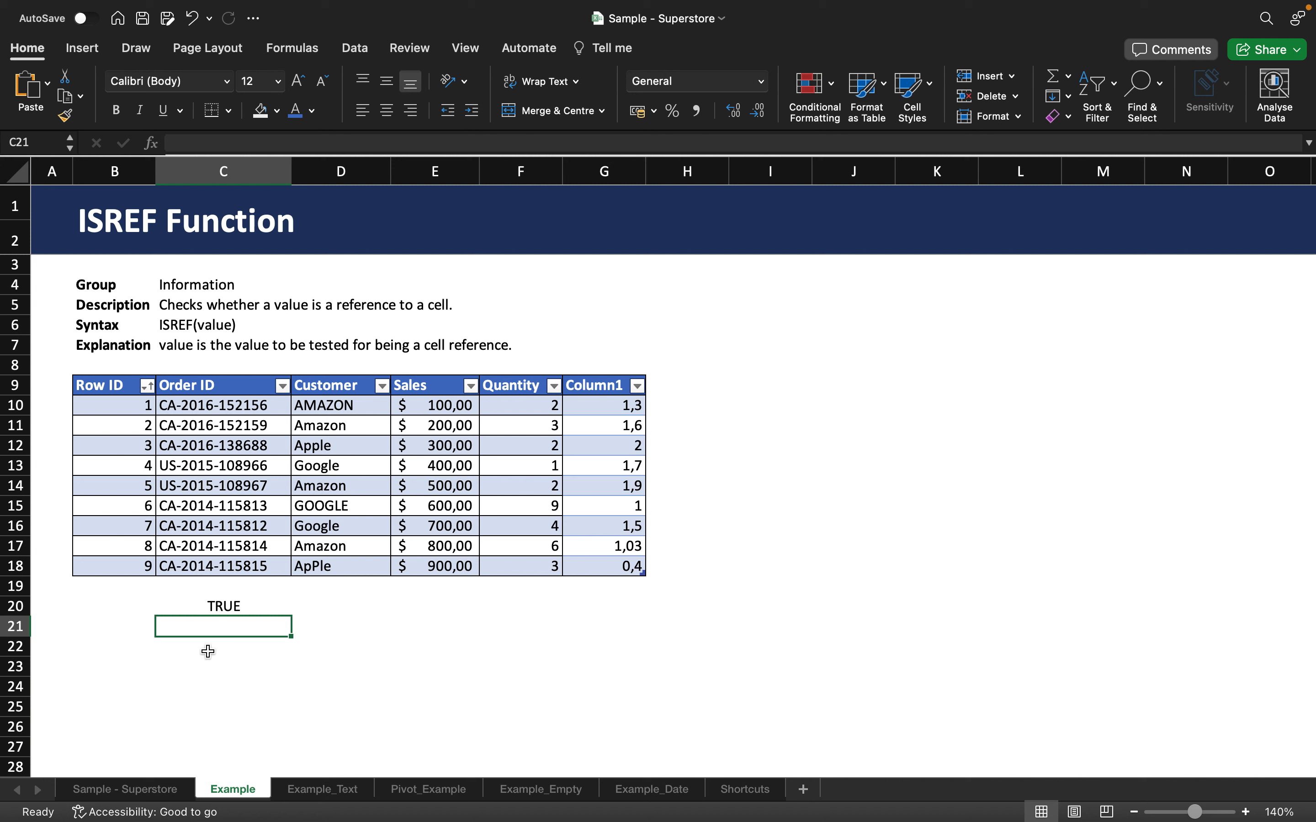
# Replace the reference inside C20's ISREF formula with the number 6, making it =ISREF(6).
pyautogui.click(252, 604)
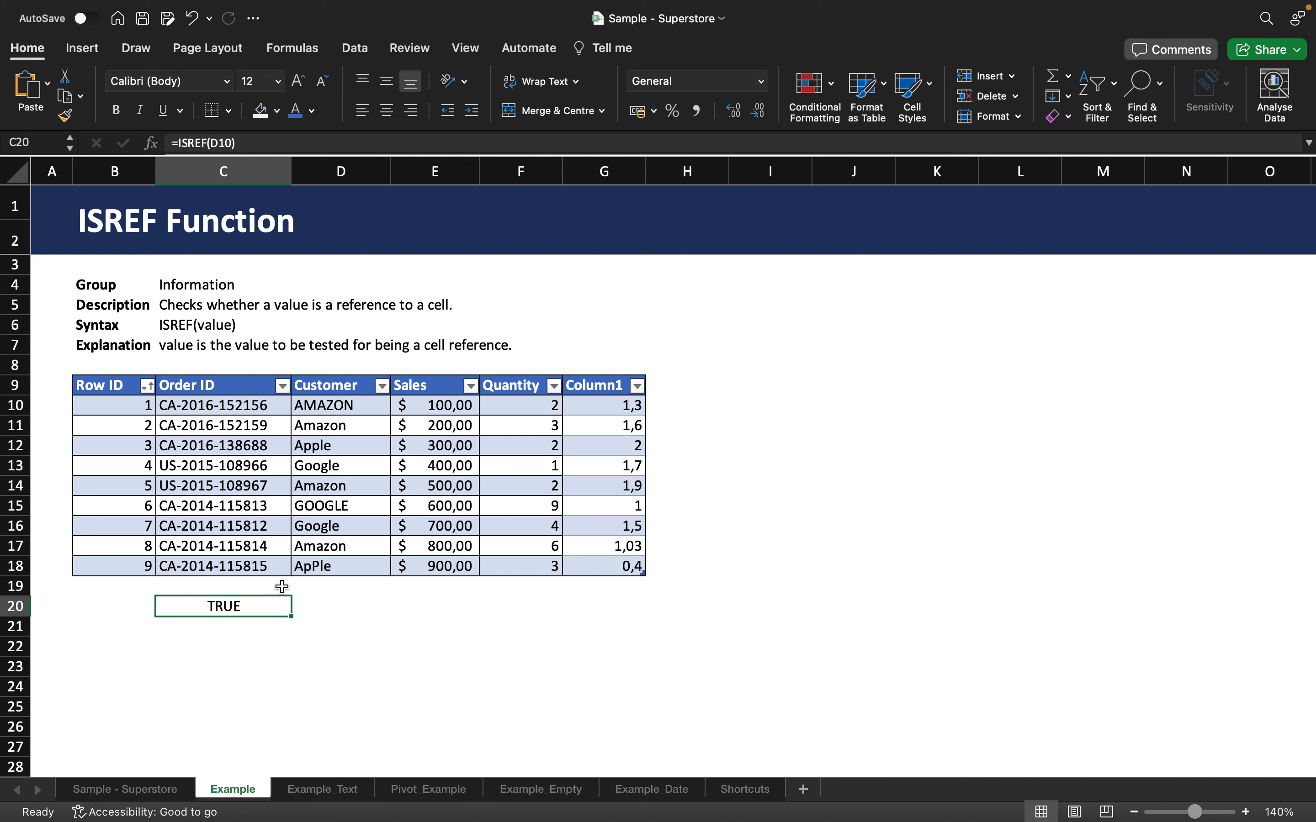
pyautogui.click(227, 143)
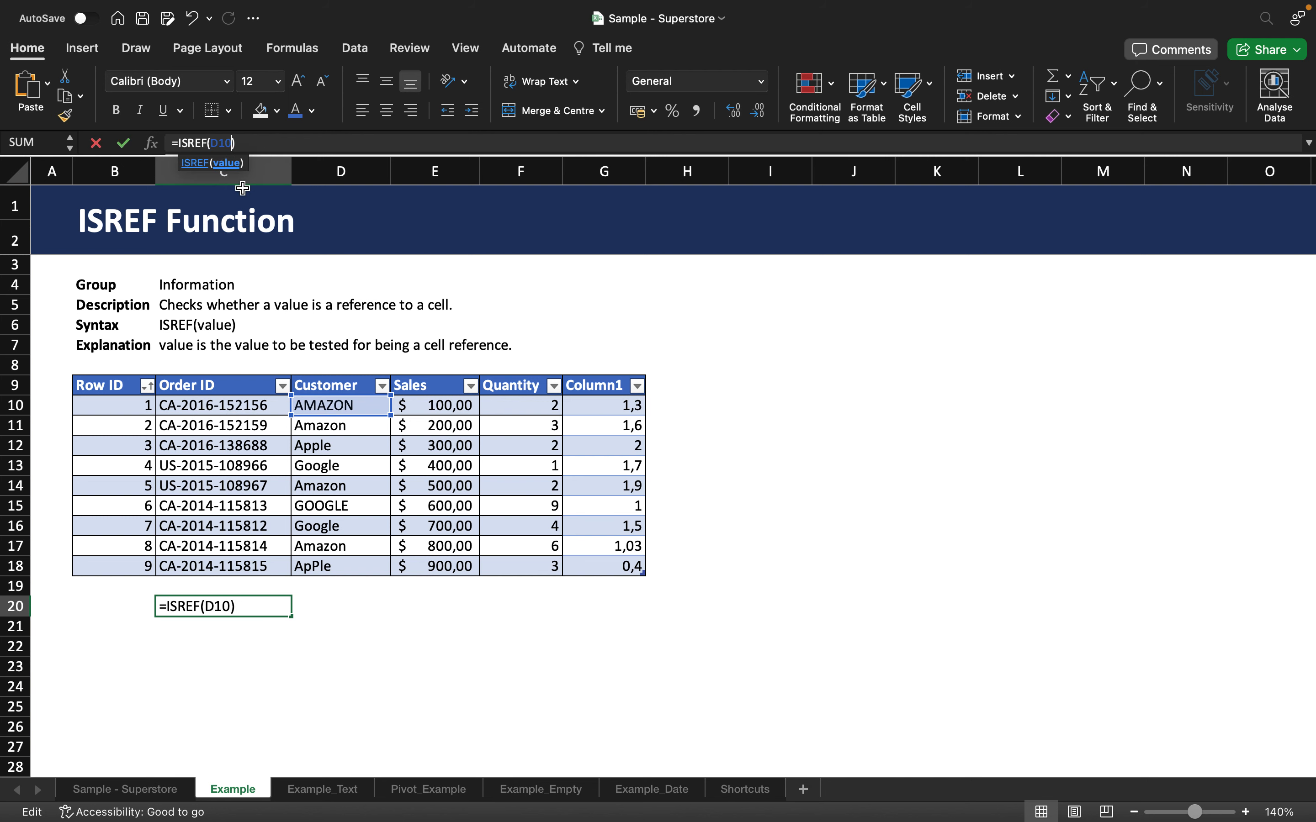
pyautogui.press('BackSpace')
pyautogui.press('BackSpace')
pyautogui.press('BackSpace')
pyautogui.write('6')
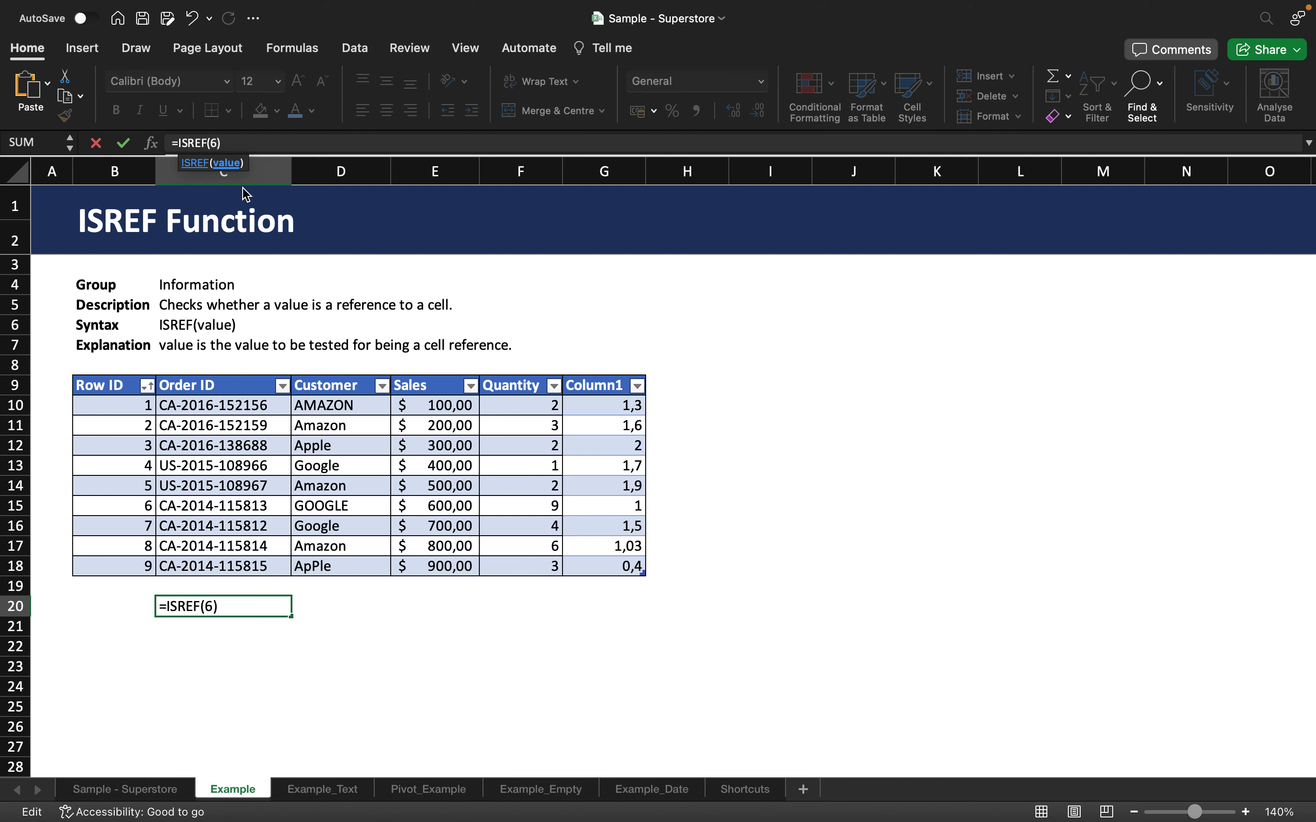
pyautogui.press('Return')
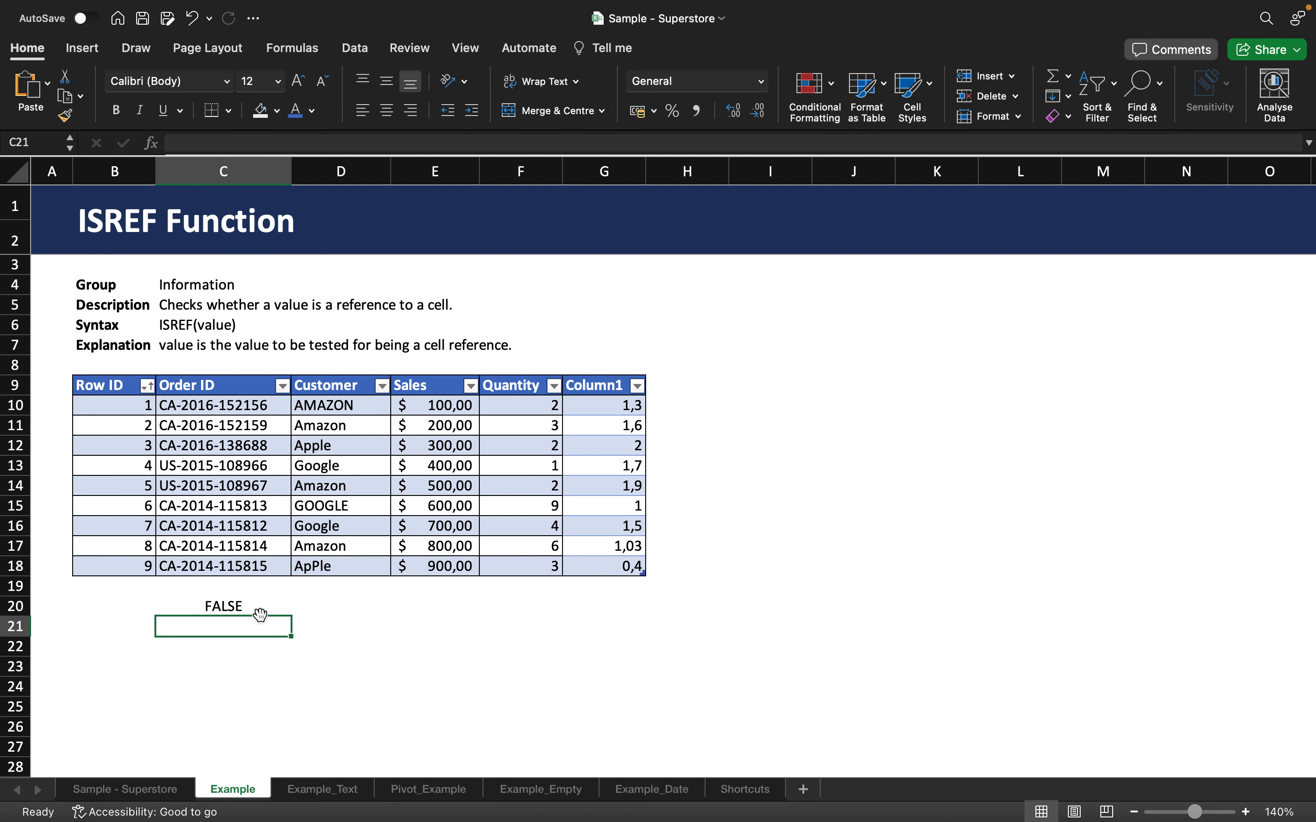
pyautogui.click(255, 605)
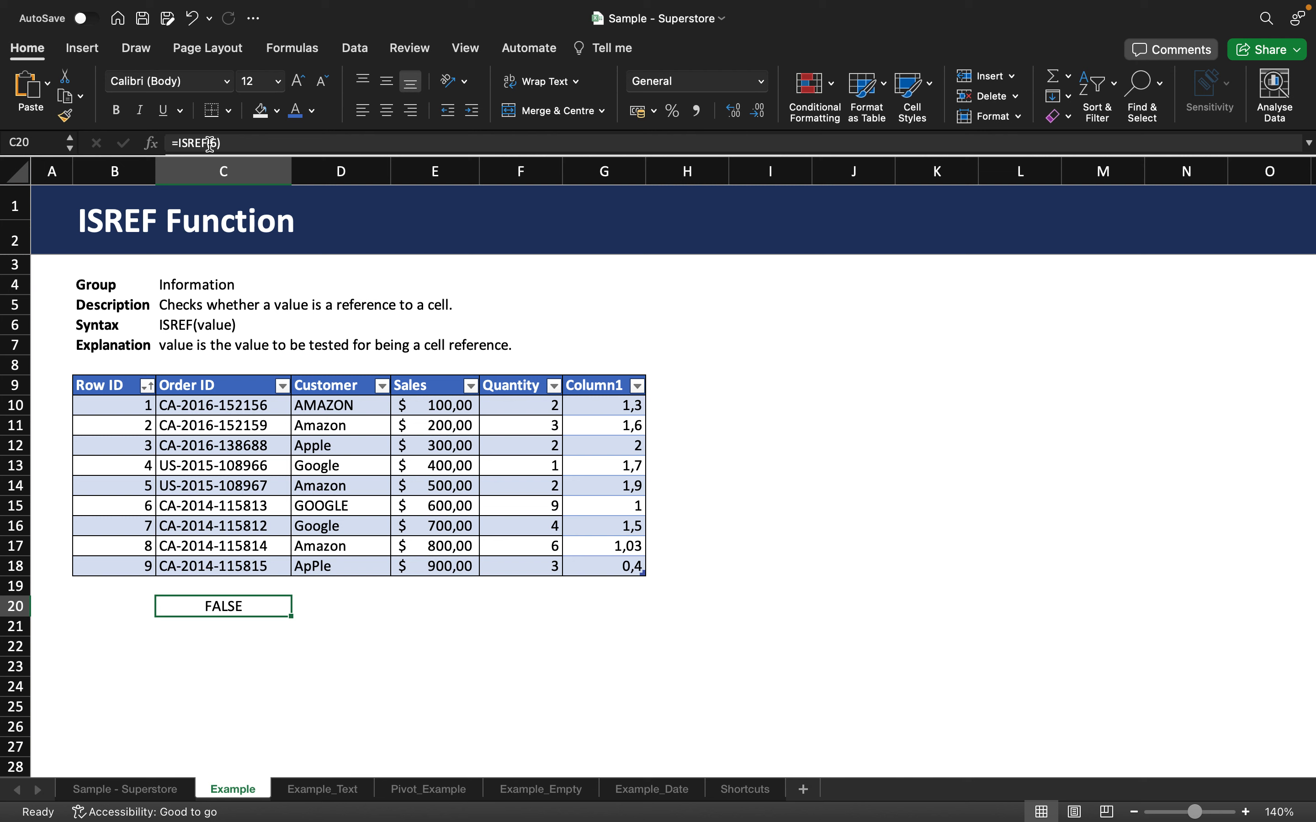
# Enter the formula =ISREF(E12+E18) in cell E20 to test a sum of two Sales cells.
pyautogui.click(429, 605)
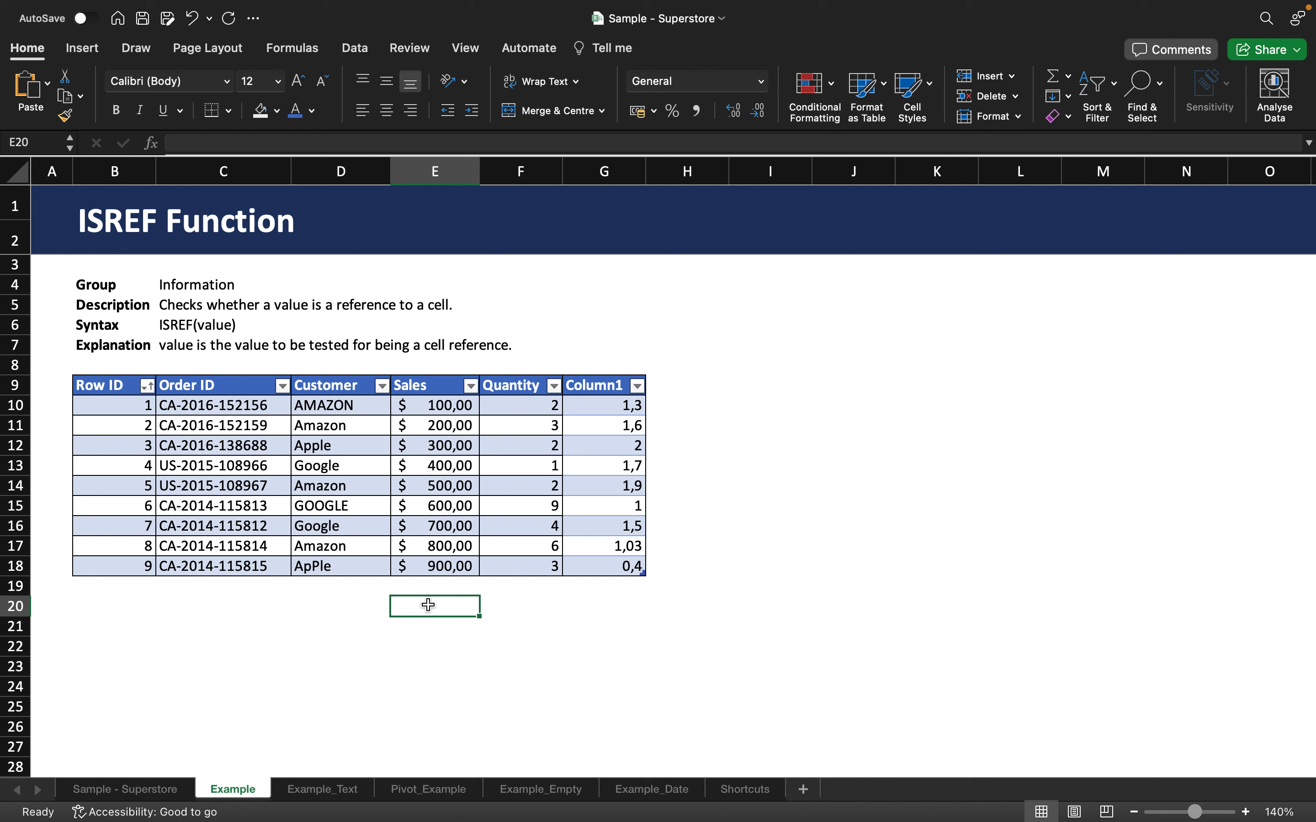
pyautogui.write('=')
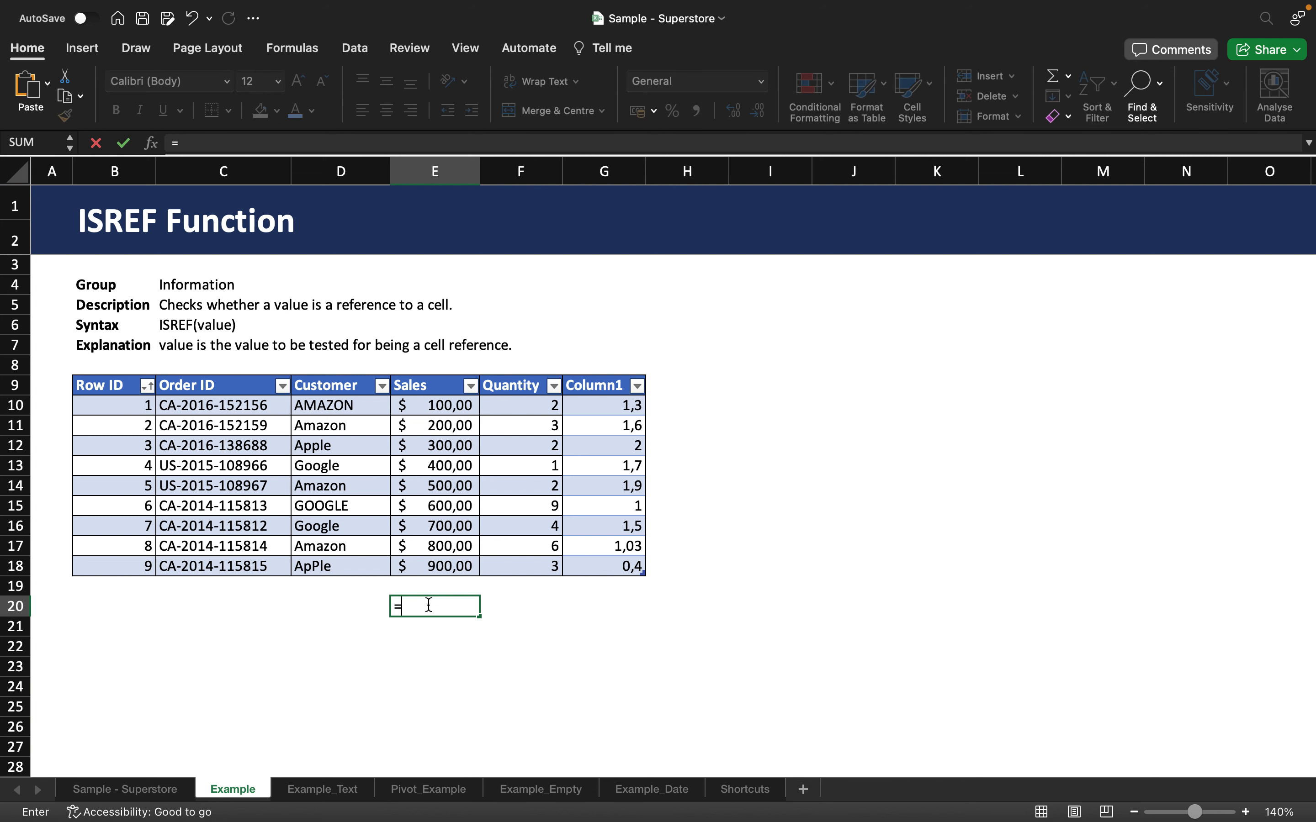
pyautogui.write('IS')
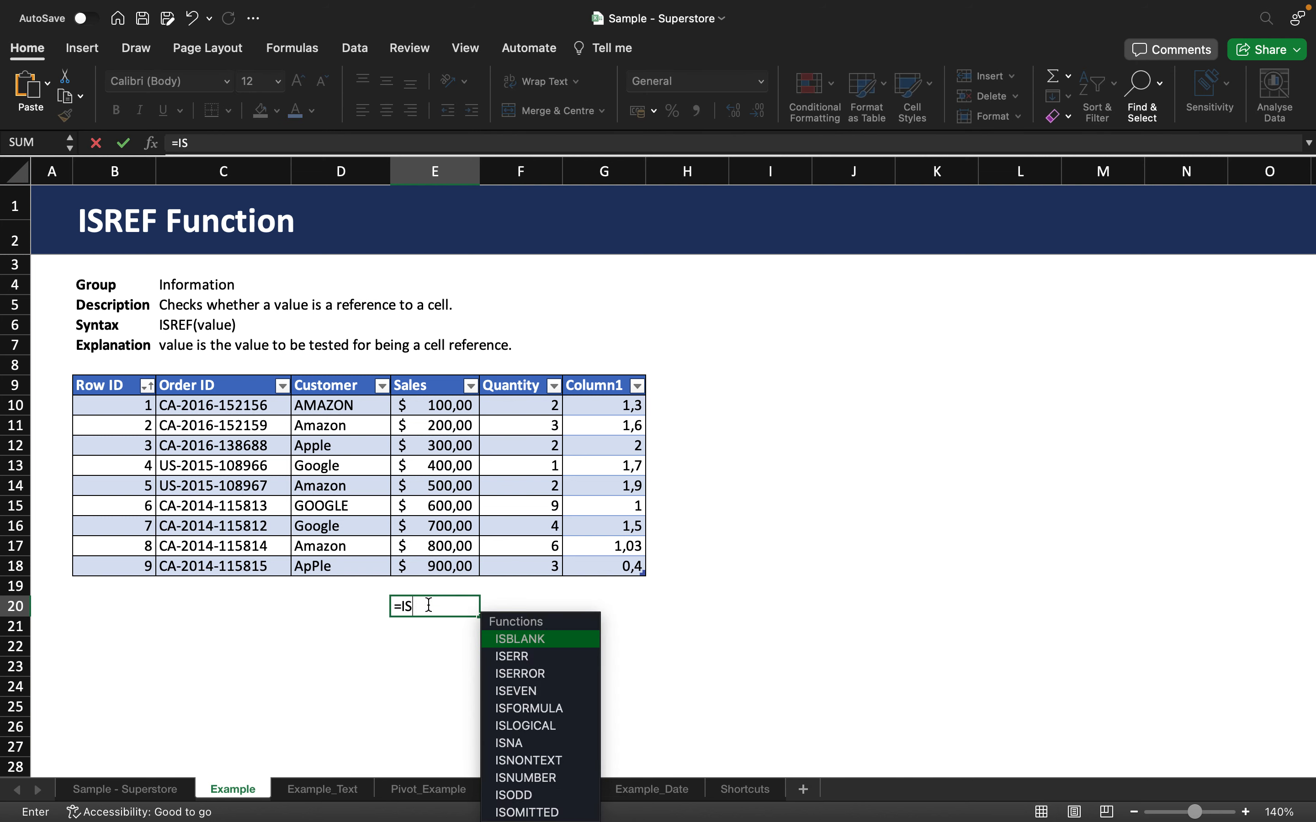
pyautogui.write('REF(')
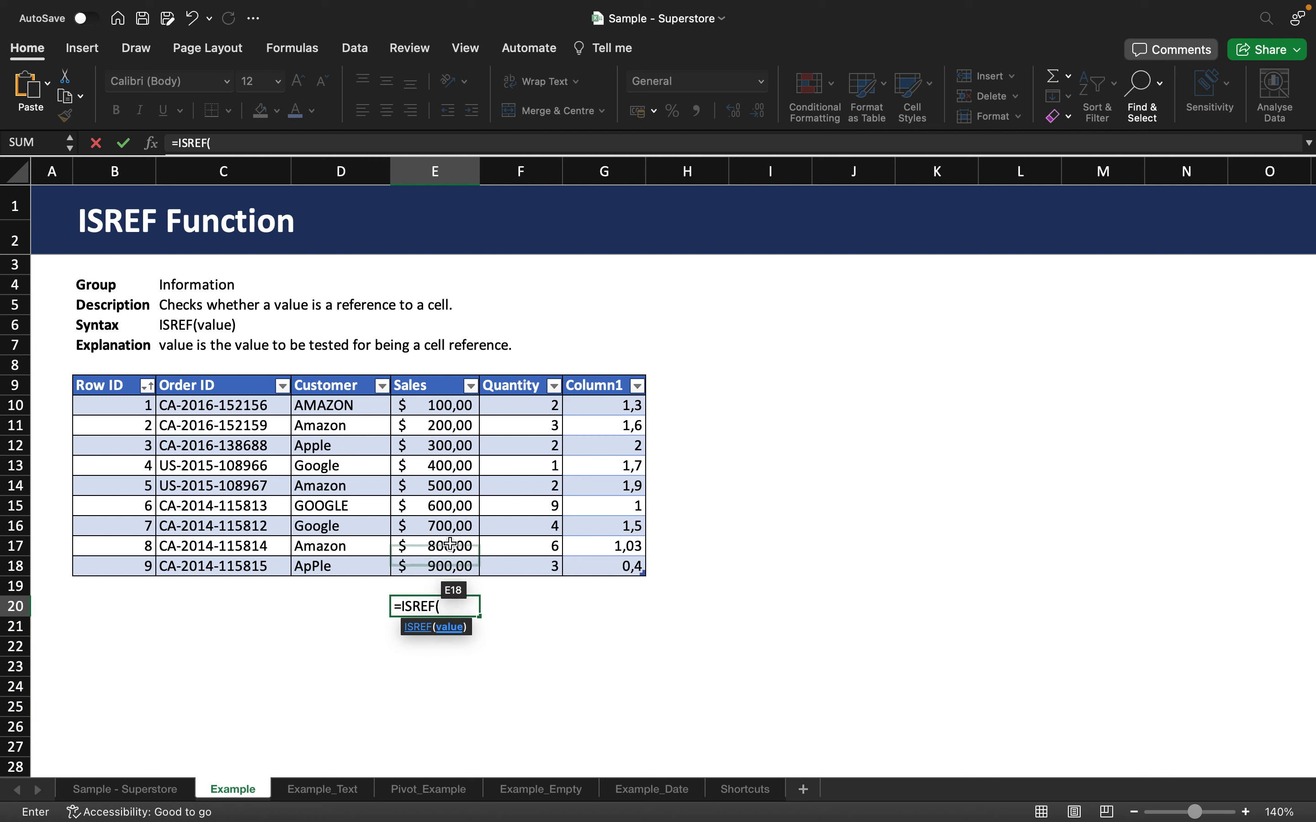
pyautogui.click(463, 453)
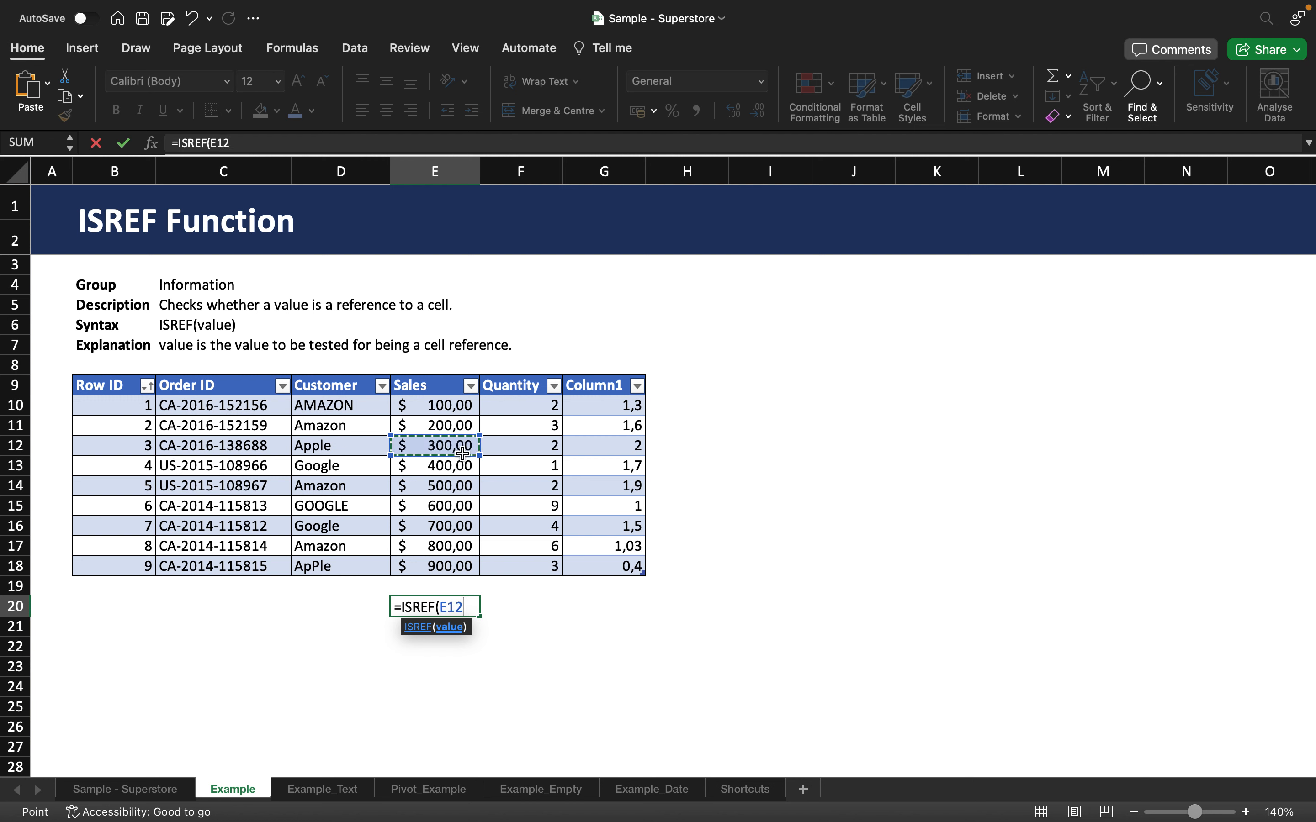
pyautogui.write('+')
pyautogui.click(427, 566)
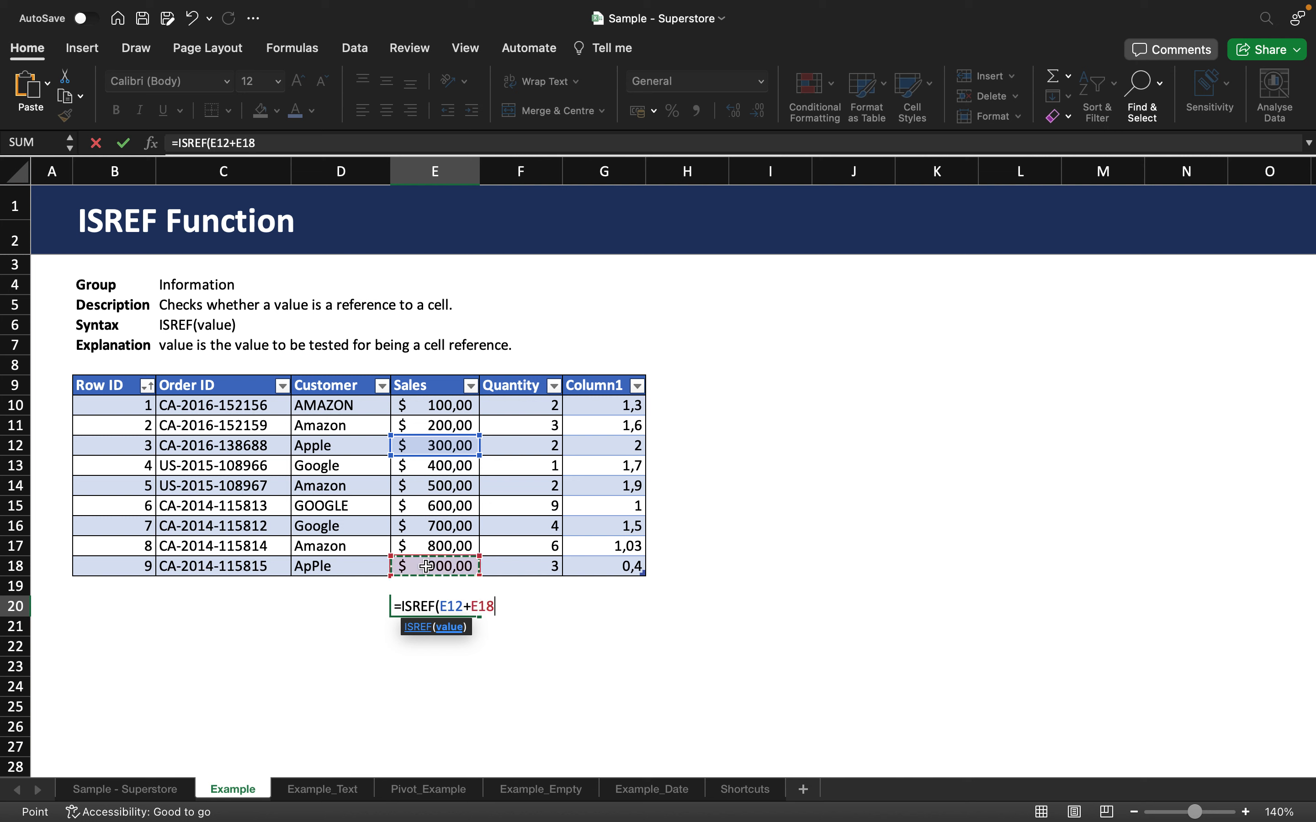
pyautogui.write(')')
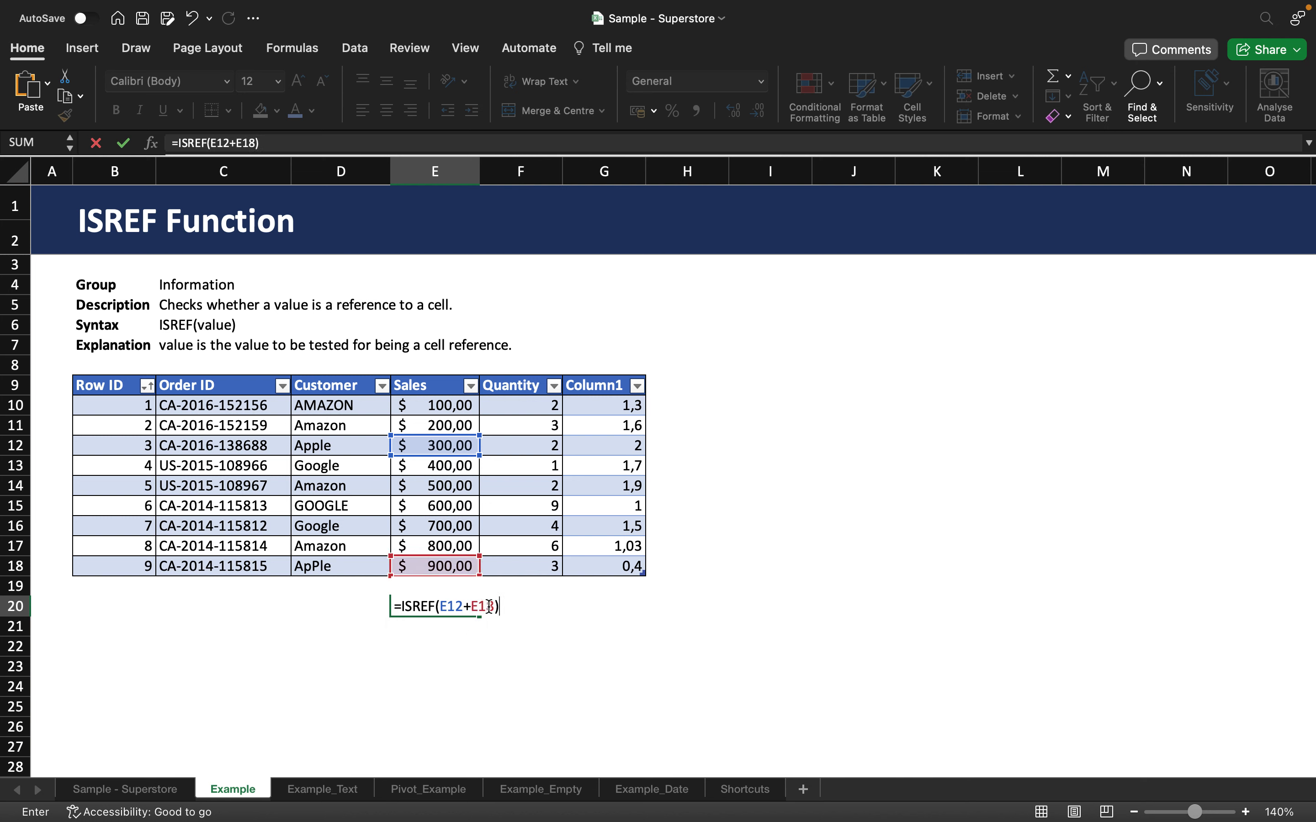
pyautogui.press('Return')
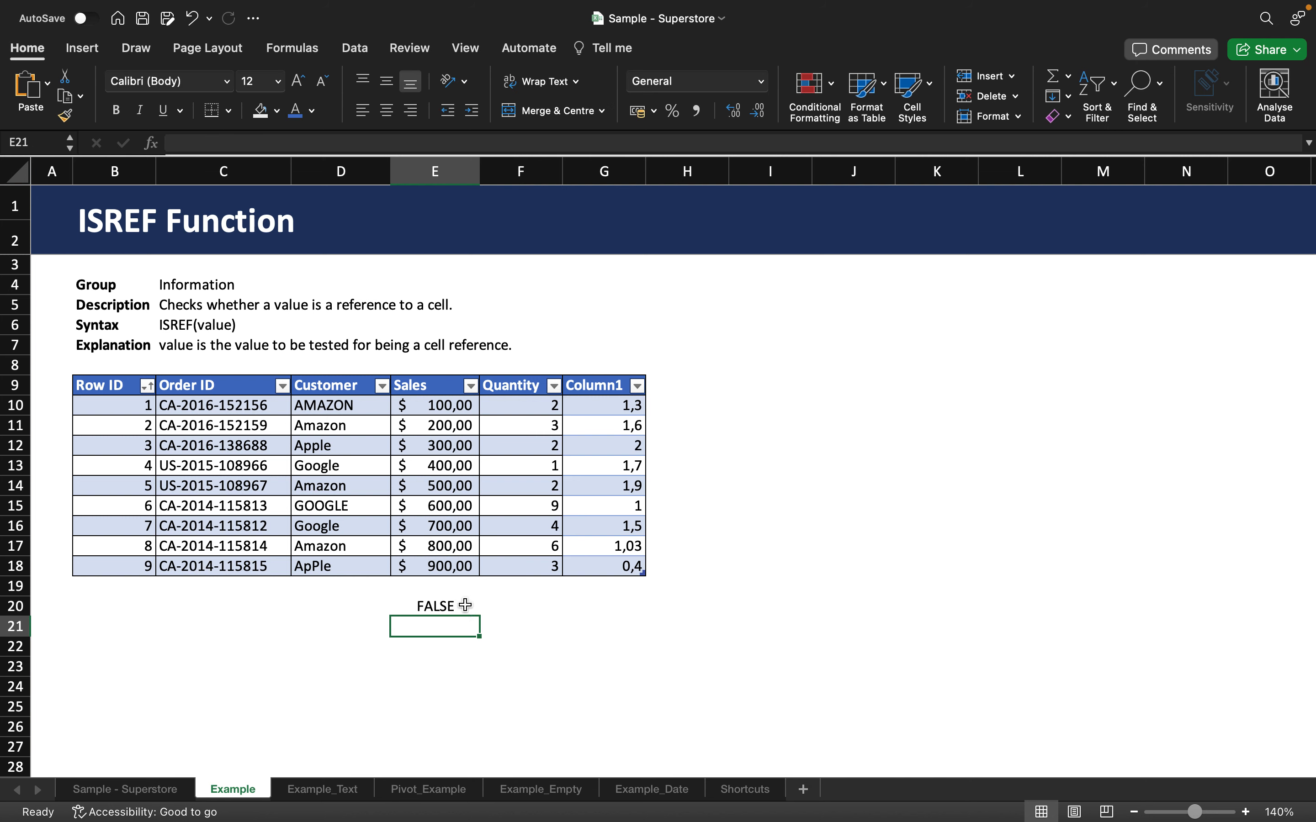
pyautogui.click(466, 606)
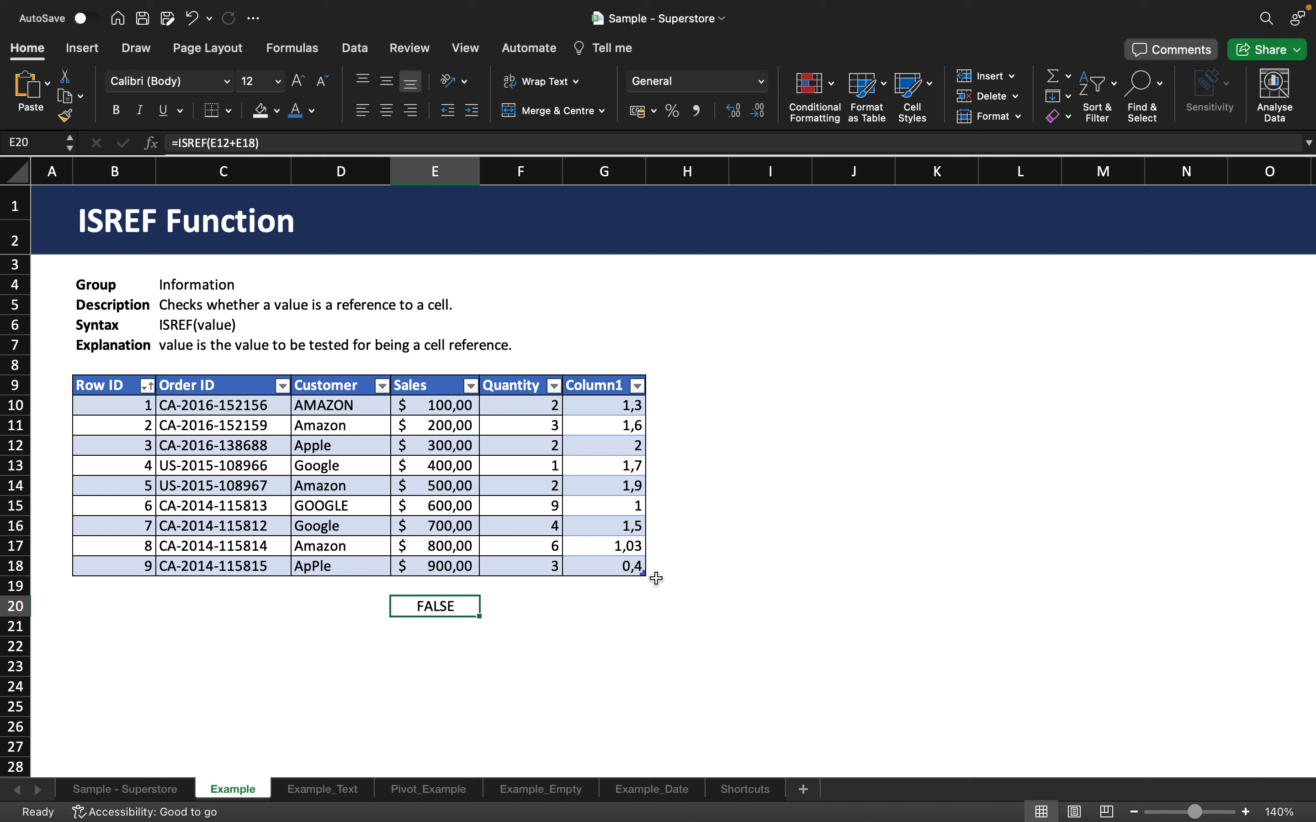
pyautogui.click(744, 441)
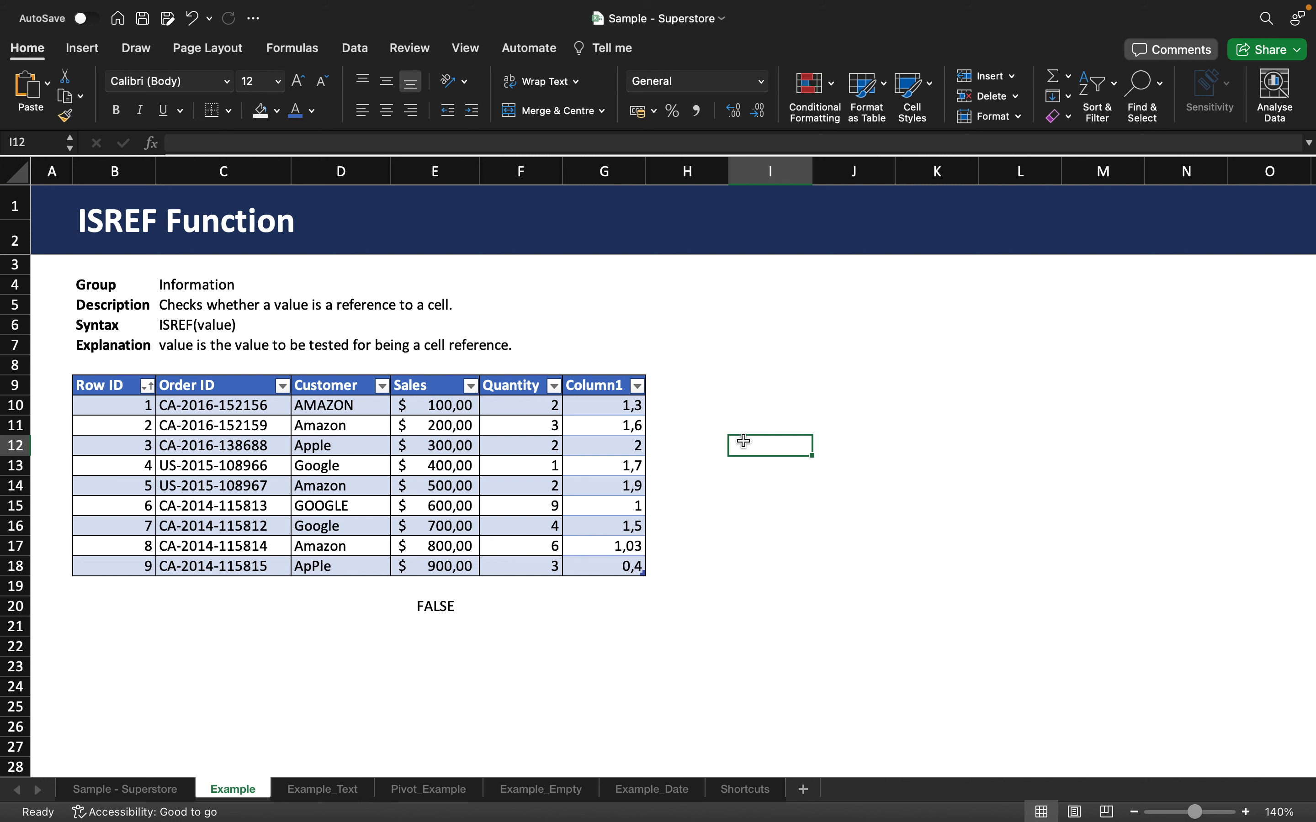
pyautogui.write('=')
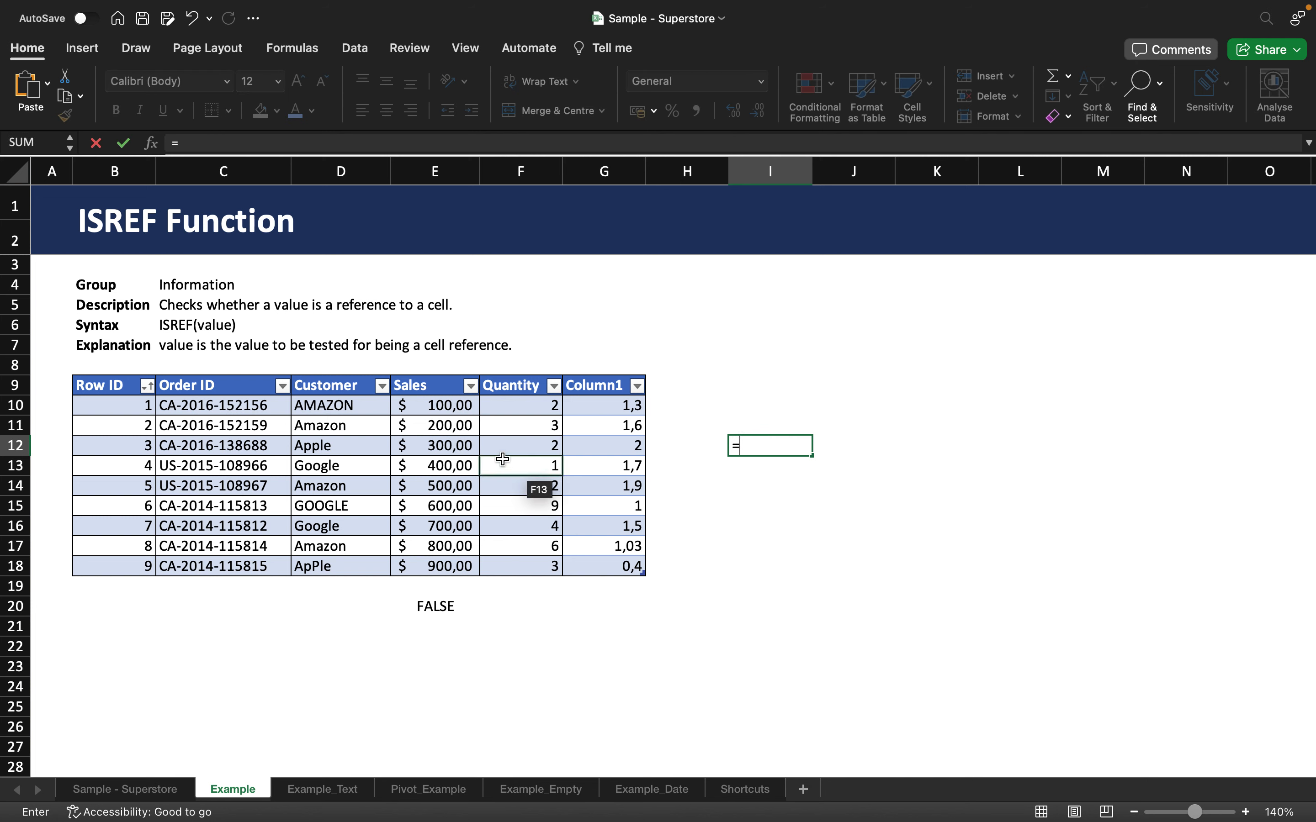
pyautogui.click(469, 445)
pyautogui.write('+')
pyautogui.click(454, 566)
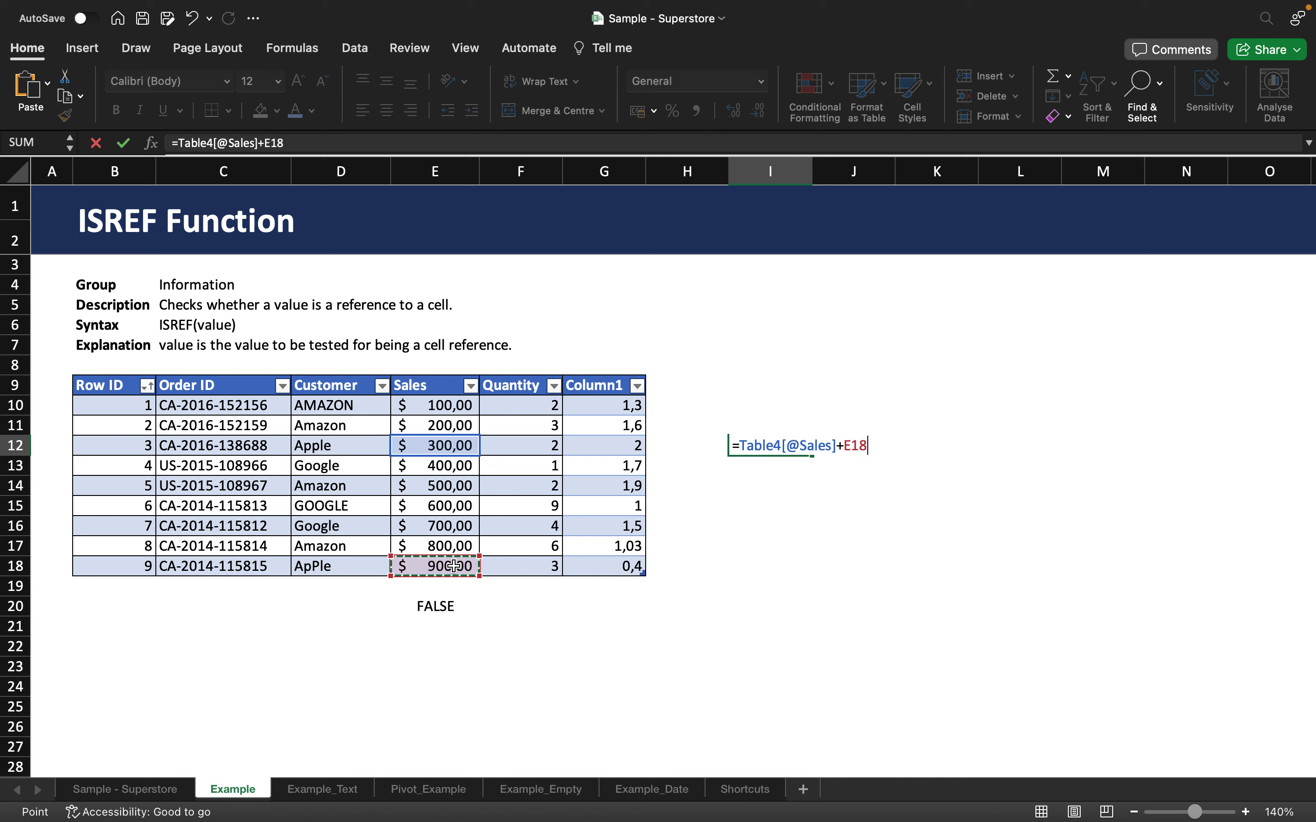
pyautogui.press('Return')
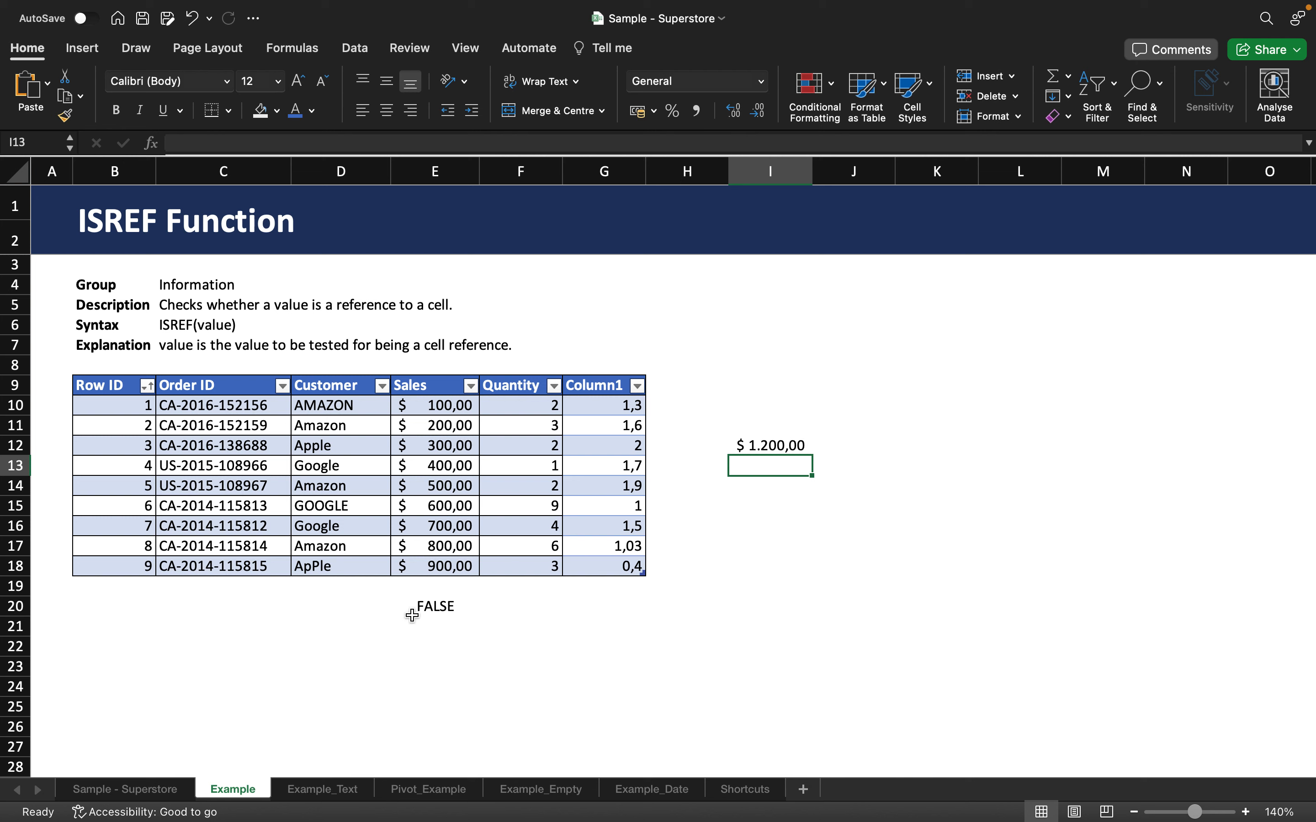
# Replace the argument of E20's ISREF formula with a reference to I12, making it =ISREF(I12).
pyautogui.click(415, 607)
pyautogui.click(257, 142)
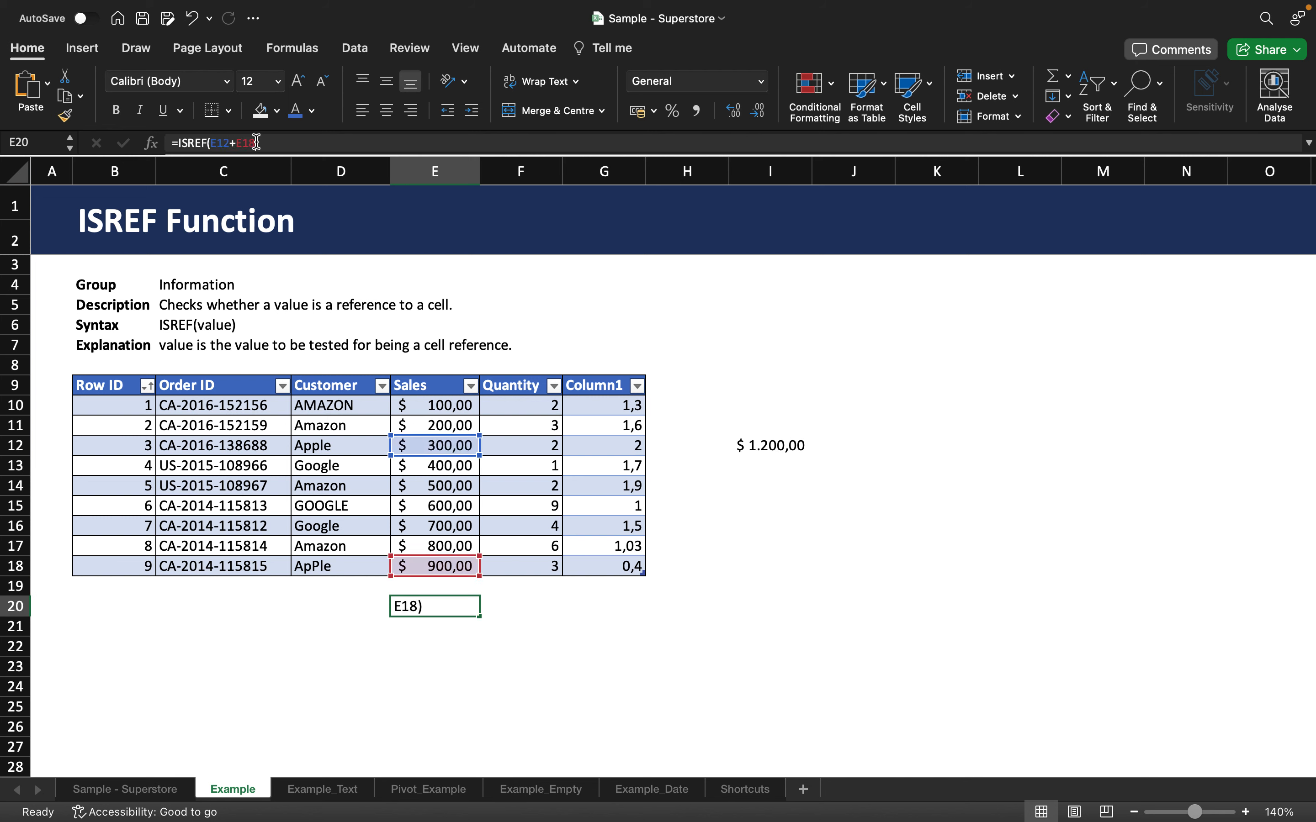
pyautogui.press('BackSpace')
pyautogui.press('BackSpace')
pyautogui.press('BackSpace')
pyautogui.press('BackSpace')
pyautogui.press('BackSpace')
pyautogui.press('BackSpace')
pyautogui.press('BackSpace')
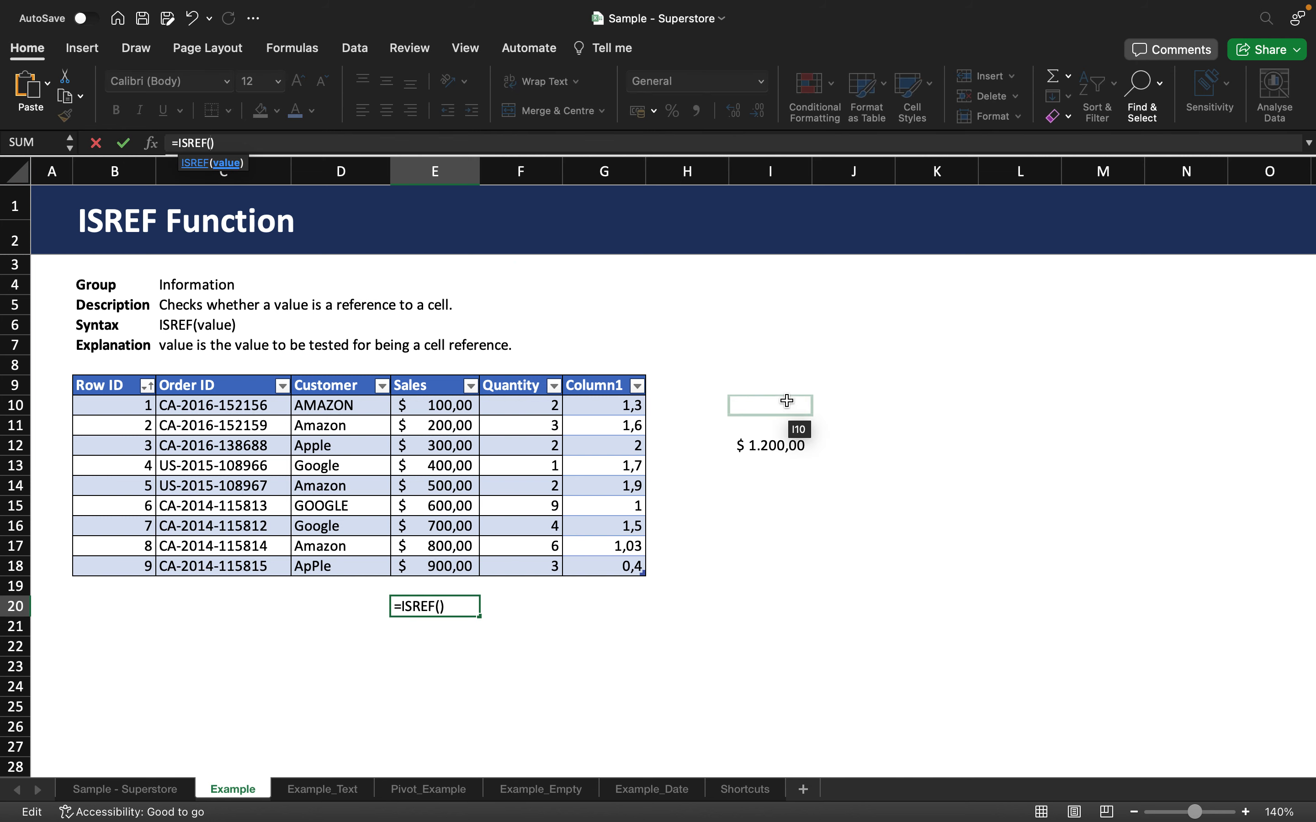
pyautogui.click(783, 445)
pyautogui.press('Return')
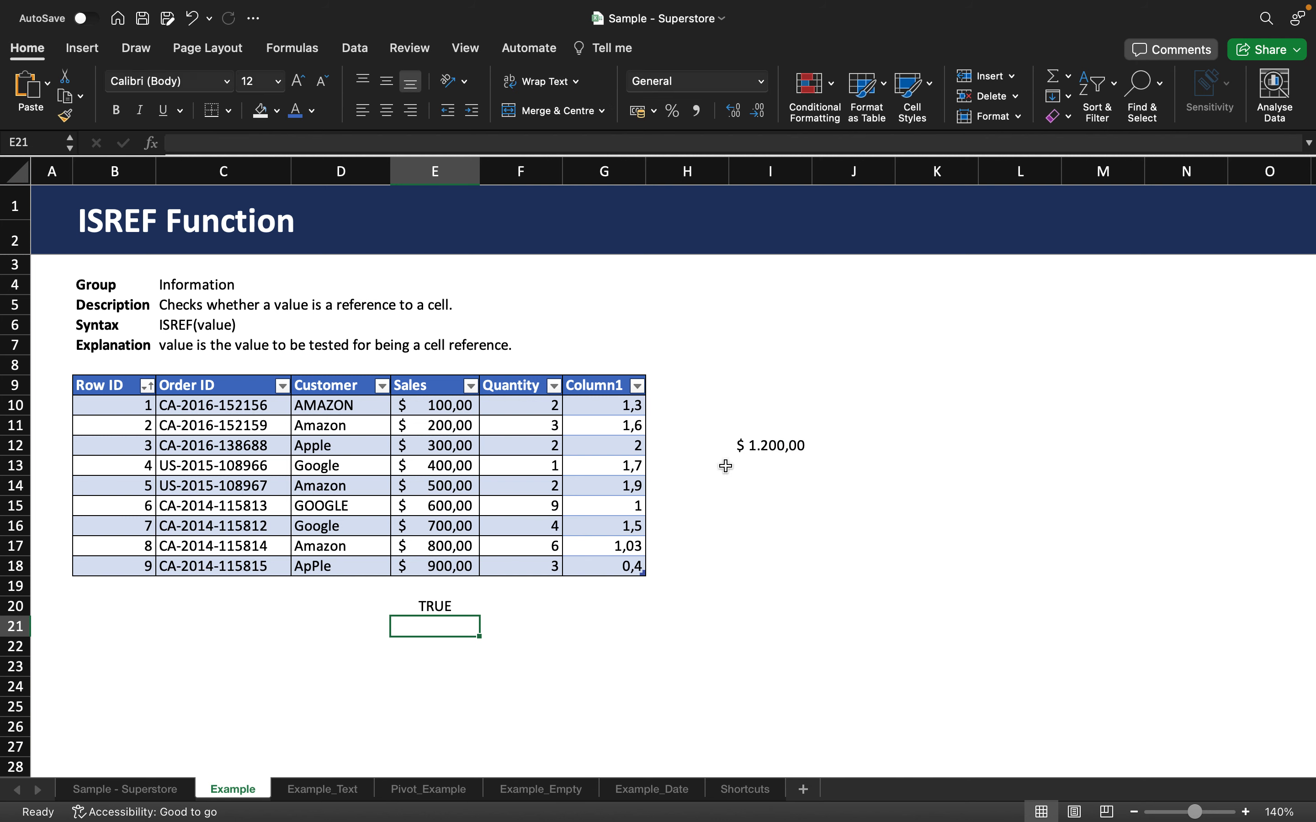
pyautogui.click(449, 605)
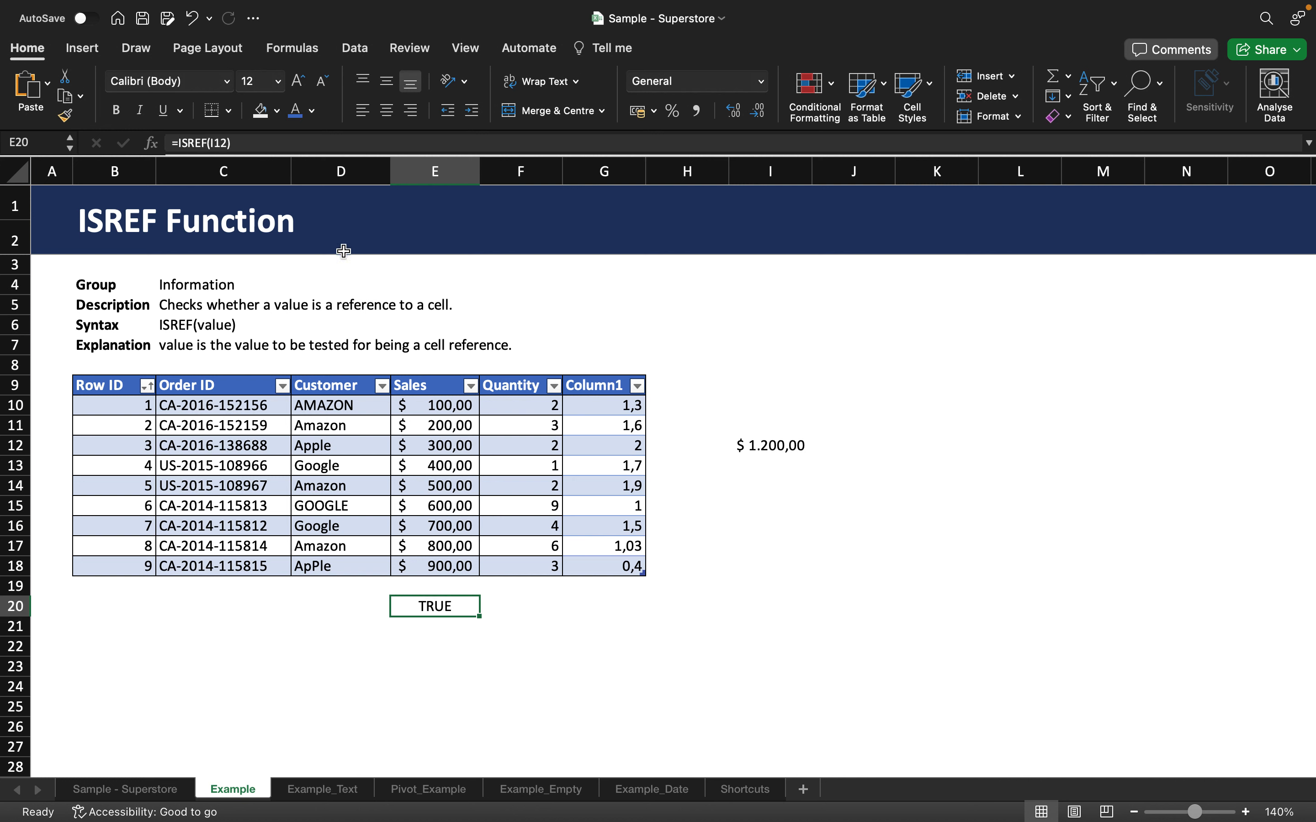